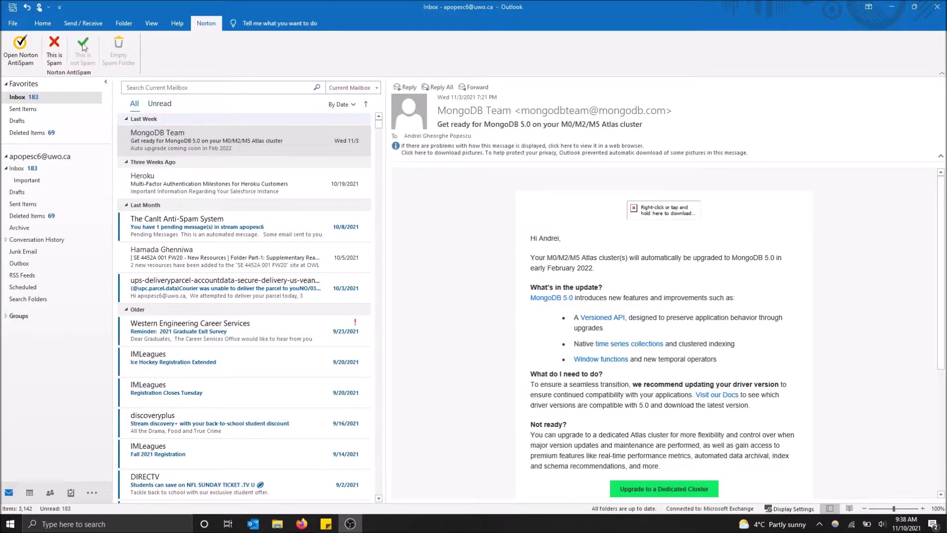
- Glance at File > Info, return to the inbox and show the Norton AntiSpam ribbon commands
click(20, 21)
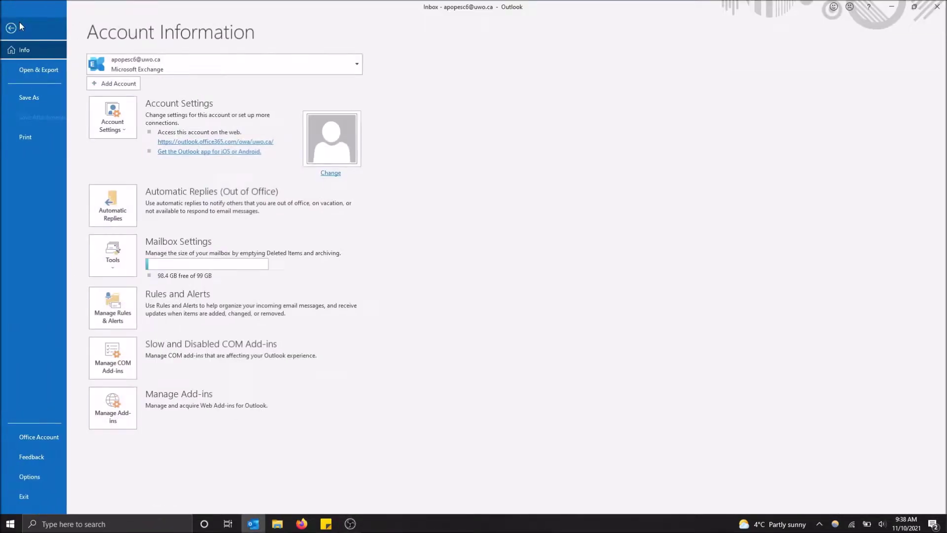
click(13, 28)
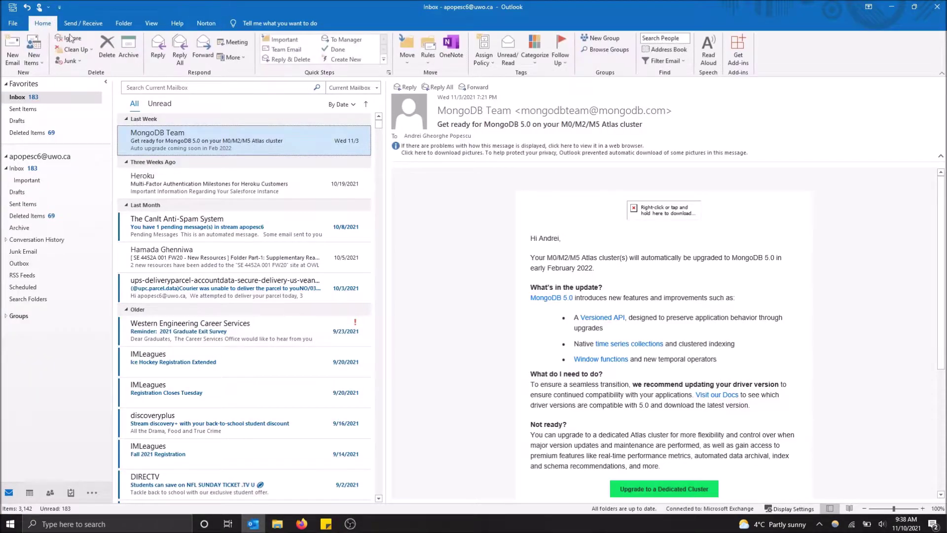
click(204, 24)
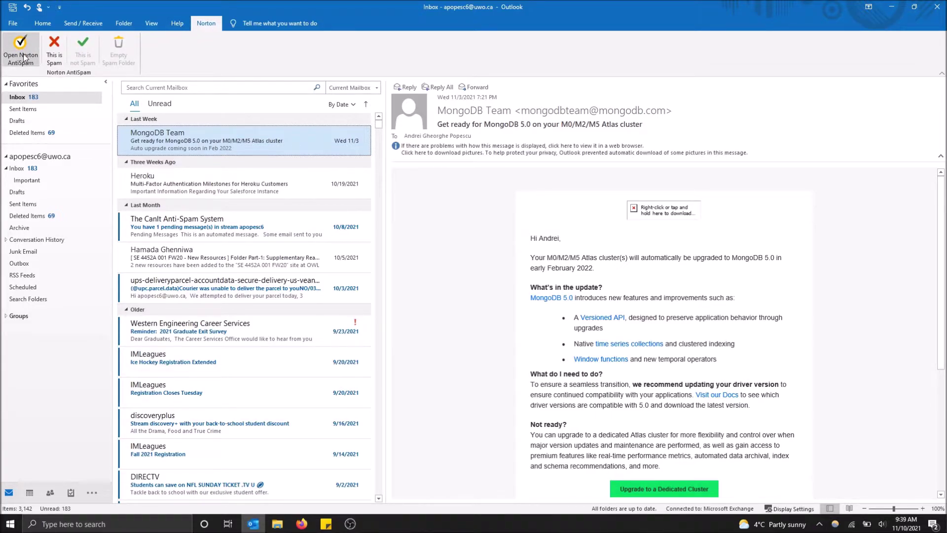
- Launch Norton AntiSpam settings on the Filter tab, with AntiSpam and Web Query both On
click(23, 54)
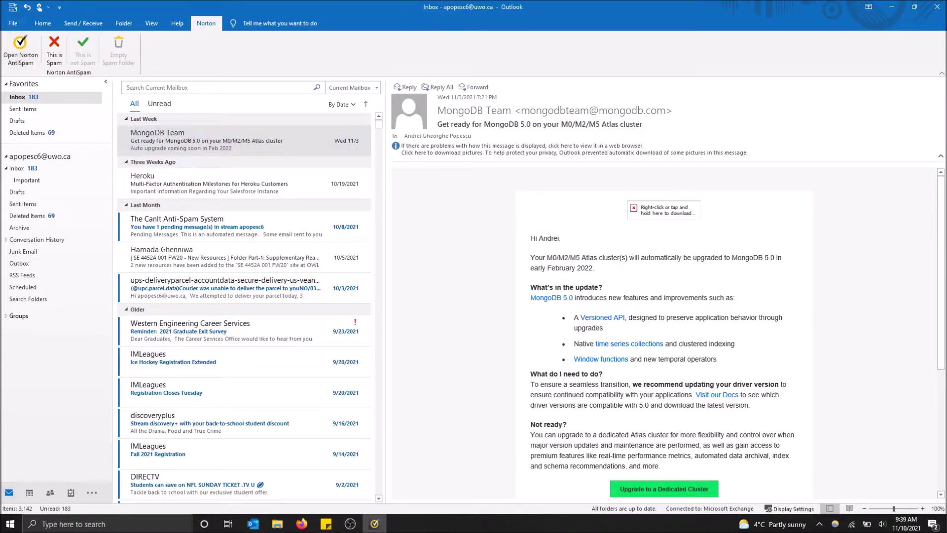
mouse_move(385, 526)
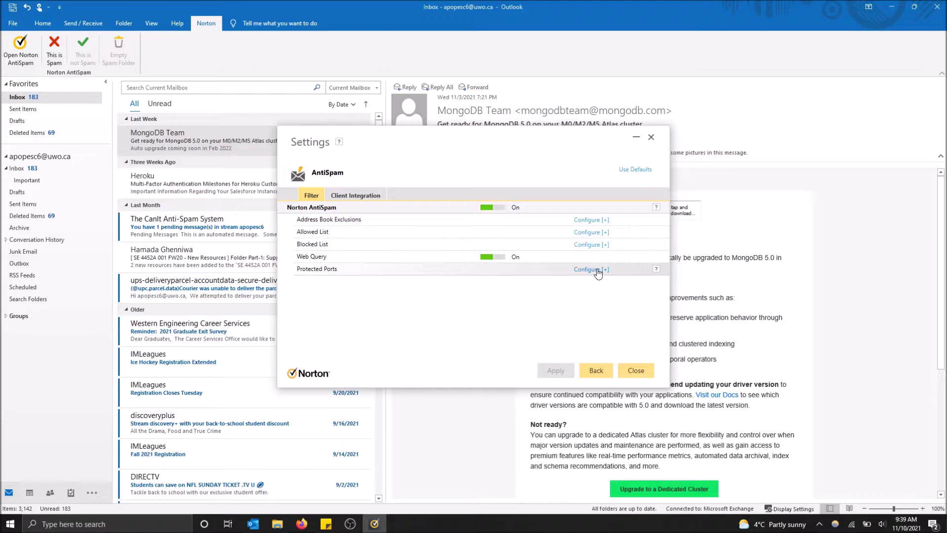
- Add sender 'MongoDB Team' with its e-mail address to the Allowed List and apply
click(602, 237)
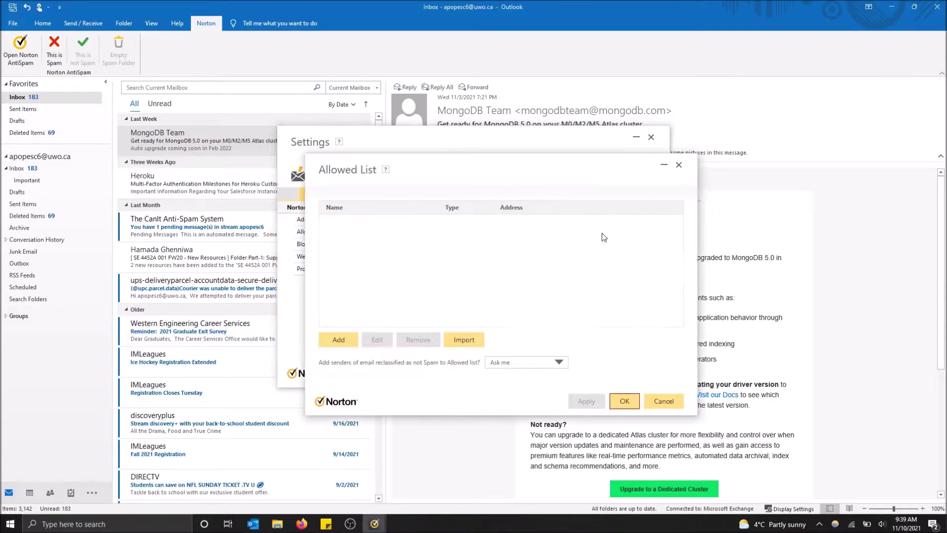
click(351, 343)
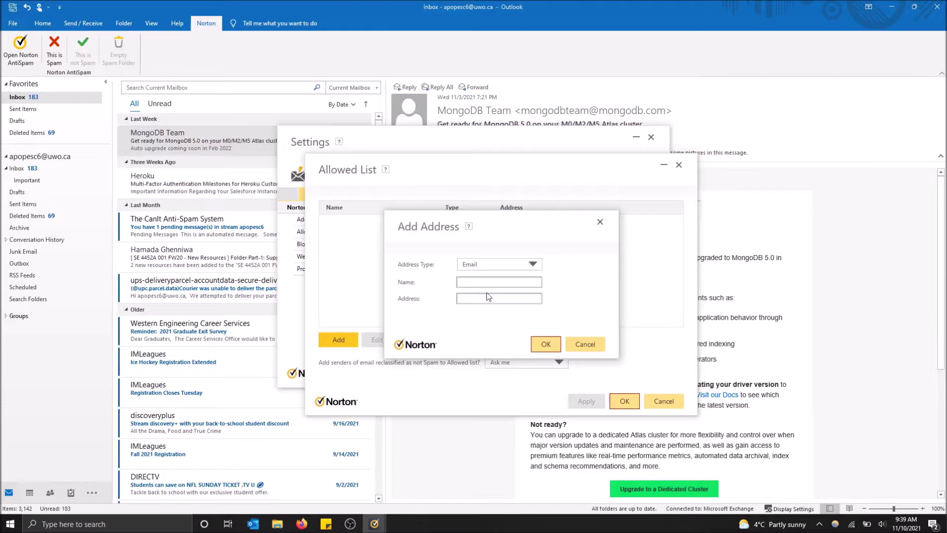
click(497, 286)
text(MongoDB Team)
click(487, 299)
click(545, 344)
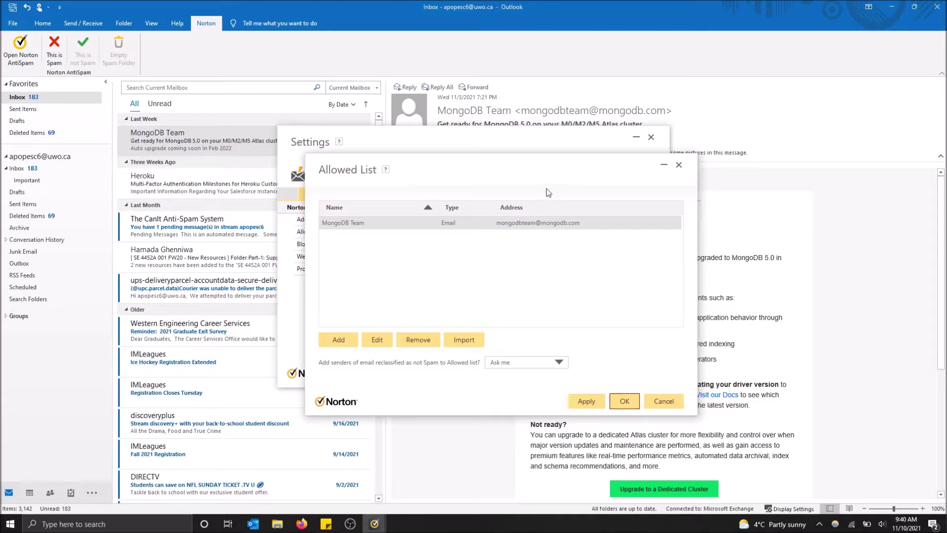
click(587, 401)
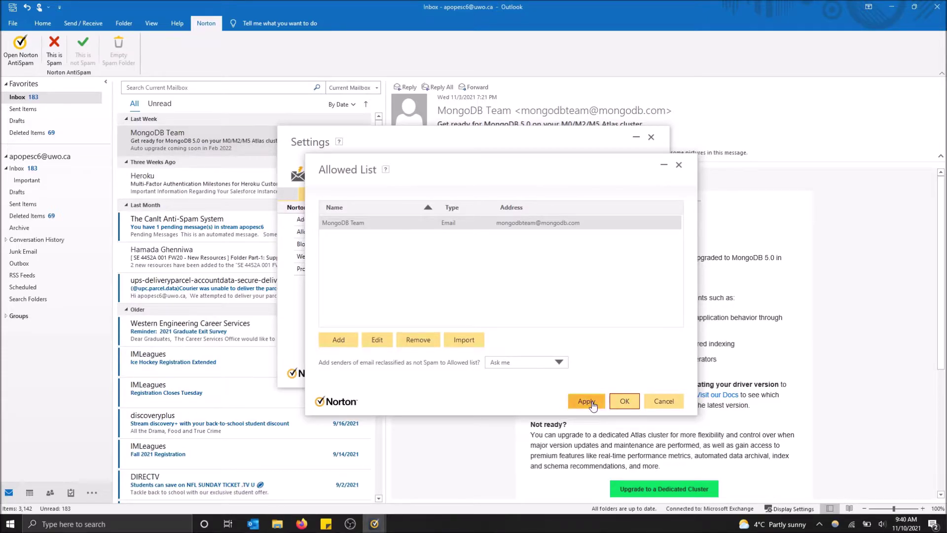
- Close and reopen the Allowed List, then import the address books into it
click(627, 402)
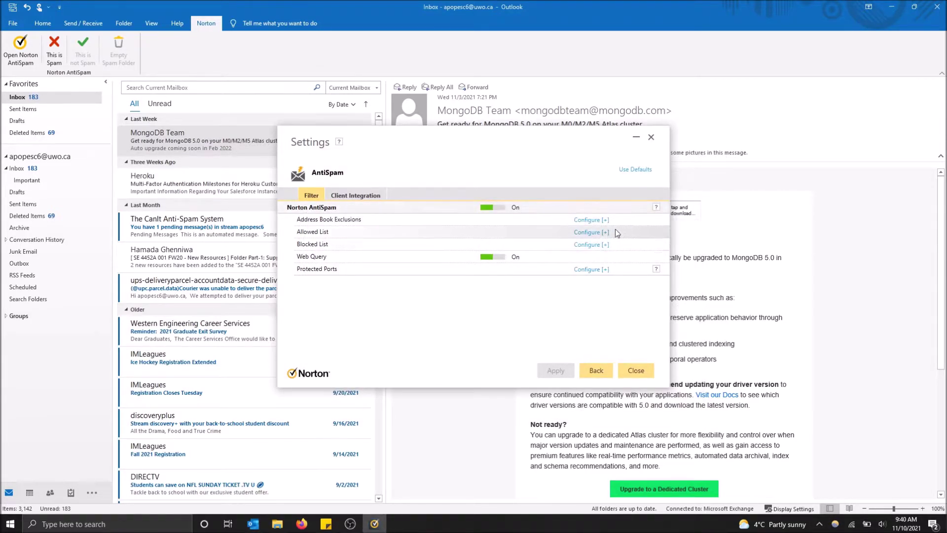
click(603, 233)
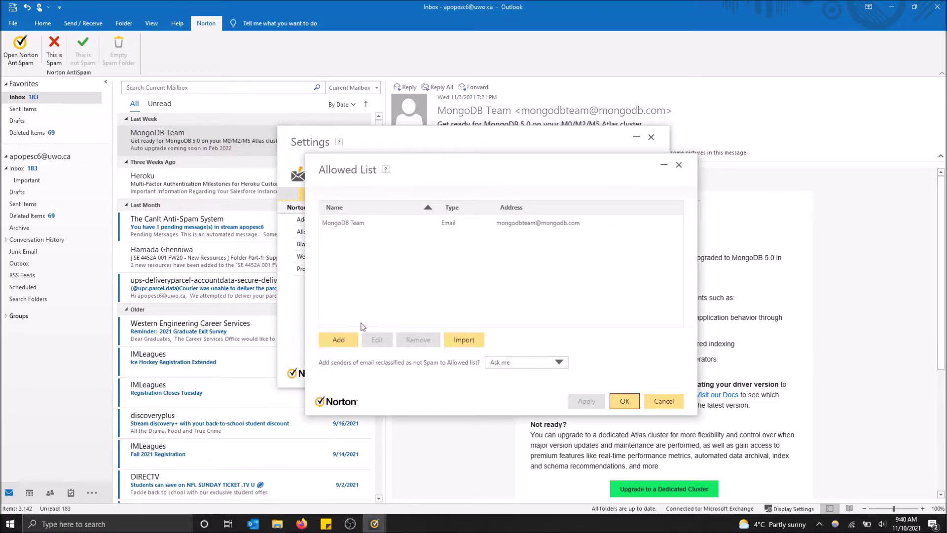
click(468, 341)
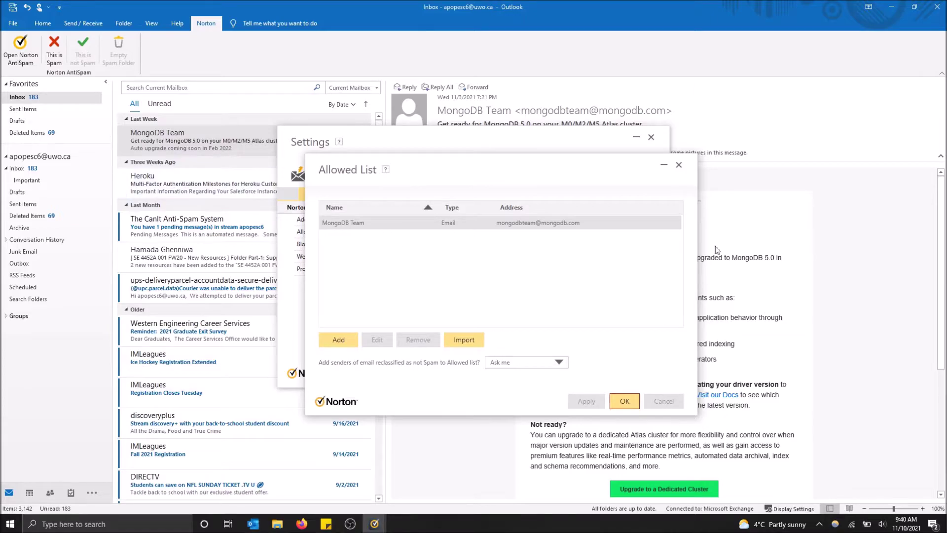
- Close the Allowed List, open the Blocked List and look up the Heroku message's sender address
click(678, 167)
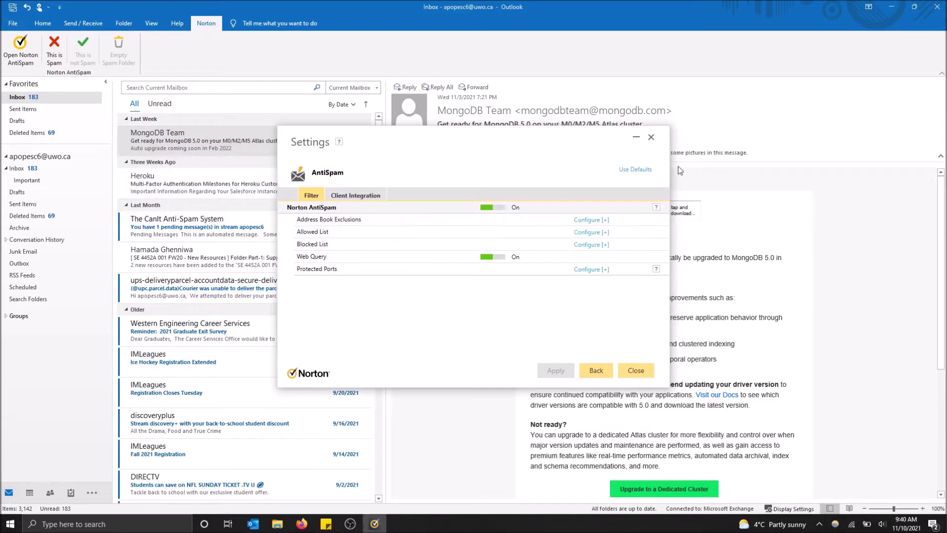
click(593, 250)
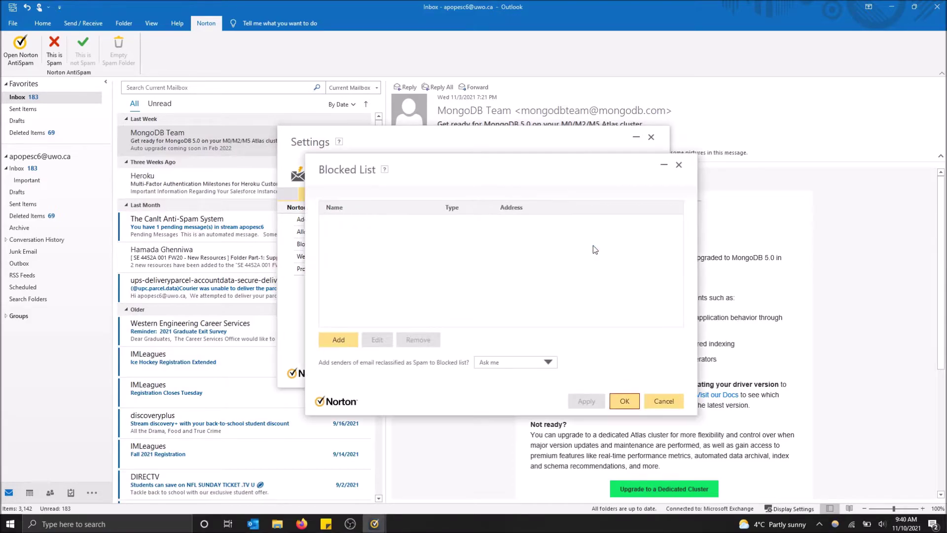
click(174, 179)
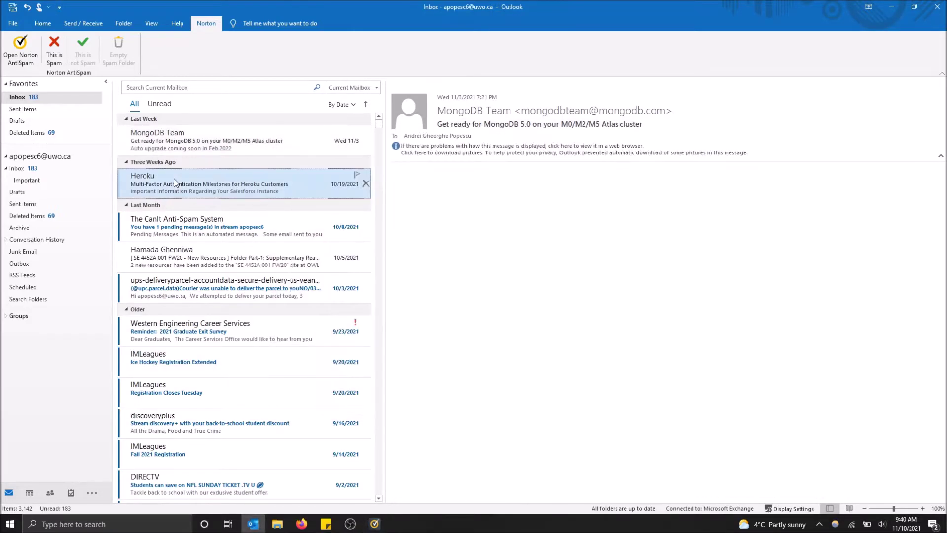
mouse_move(370, 526)
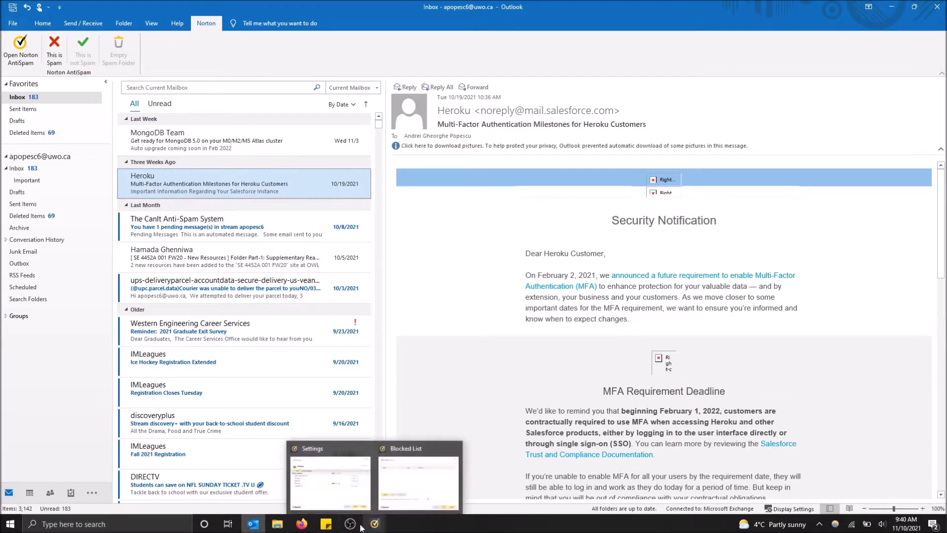
click(419, 483)
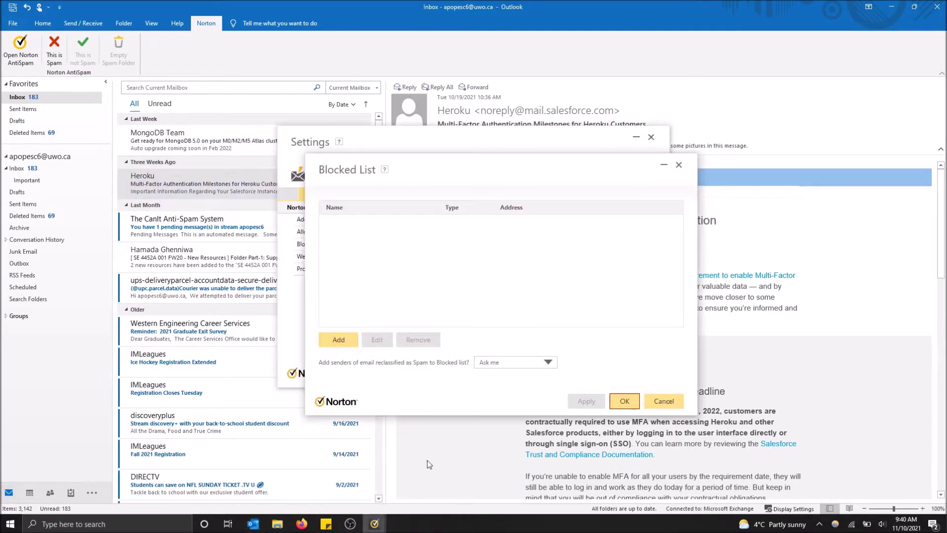
- Add the Heroku sender's e-mail address to the Blocked List, apply, and return to the inbox
click(338, 340)
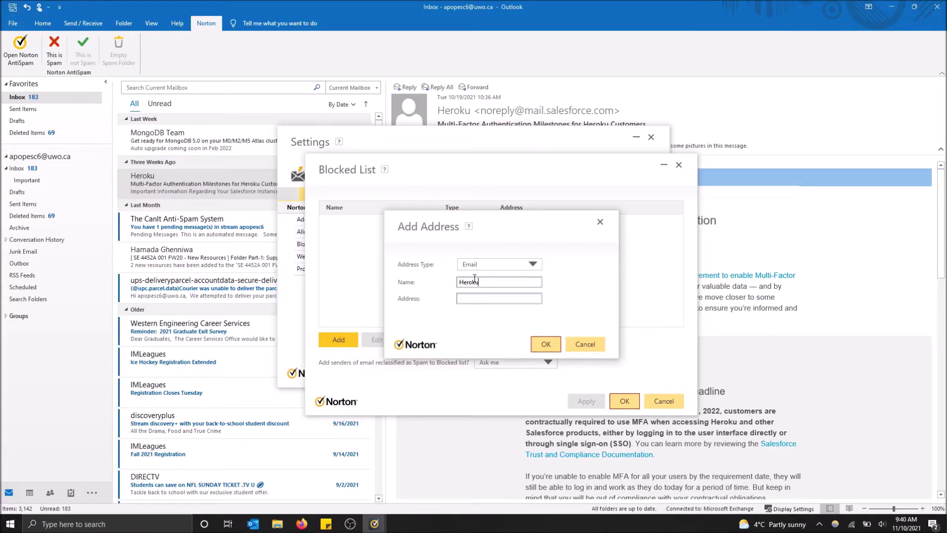
click(481, 293)
click(558, 347)
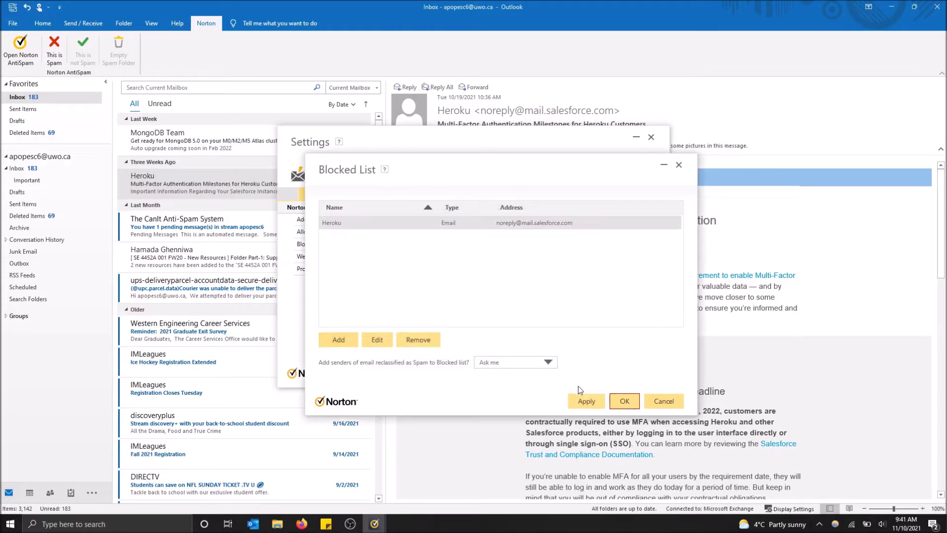
click(585, 401)
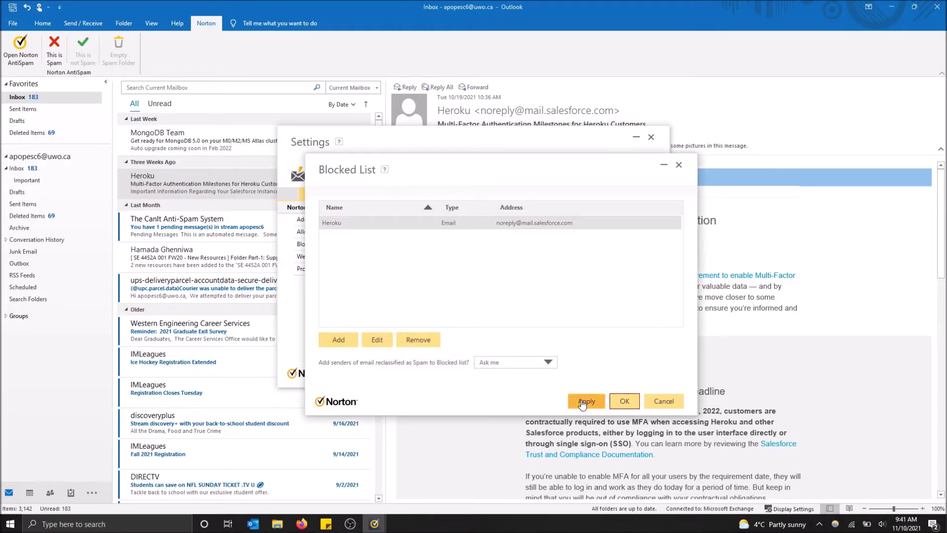
click(624, 402)
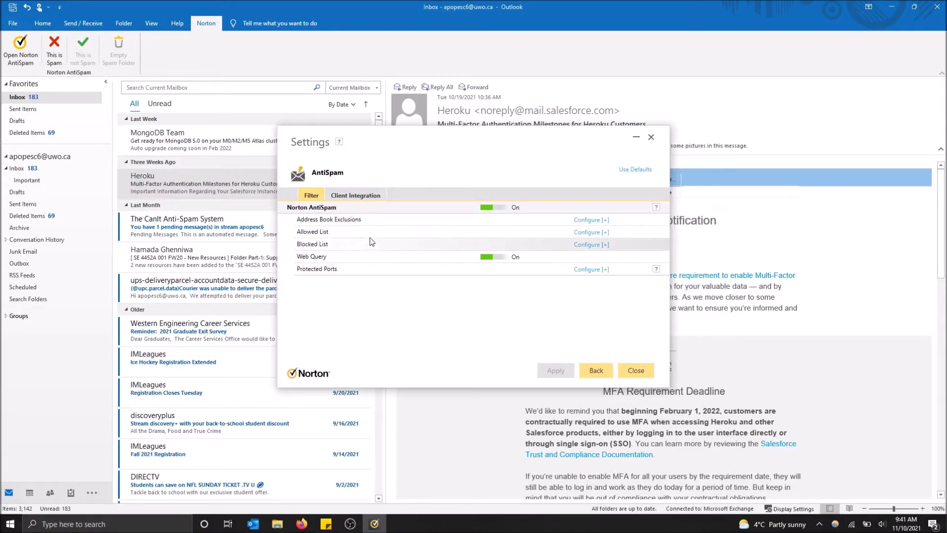
click(207, 189)
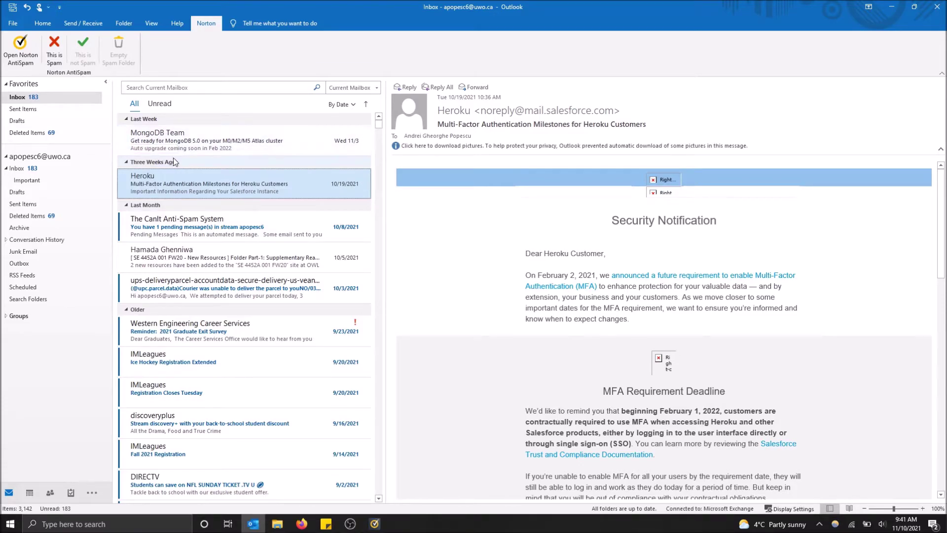
- Report the MongoDB Team email as spam, without sending it to Norton or blocking its sender
click(181, 147)
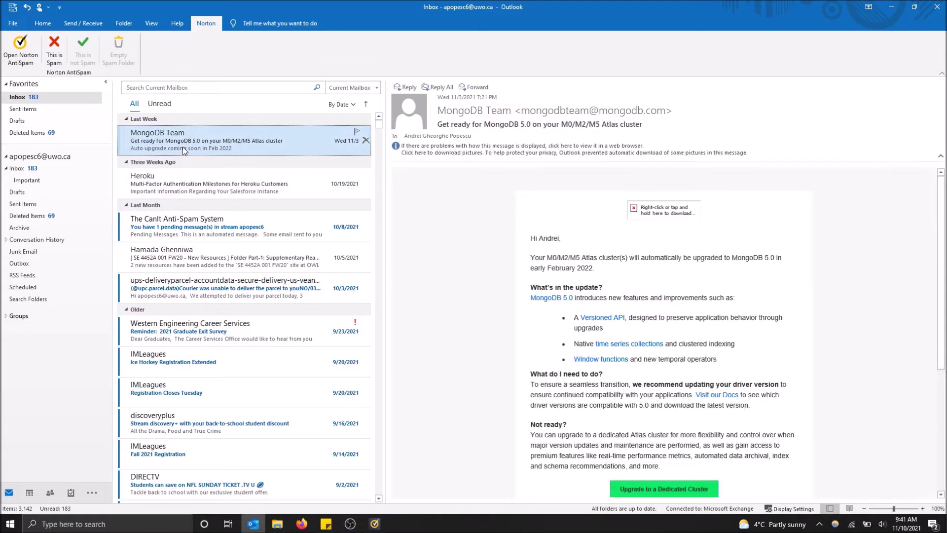
click(54, 50)
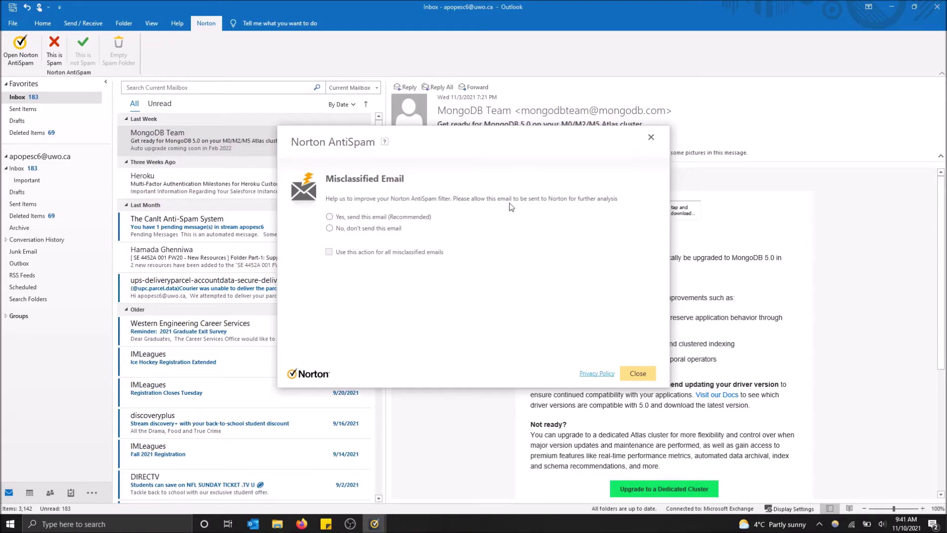
click(331, 228)
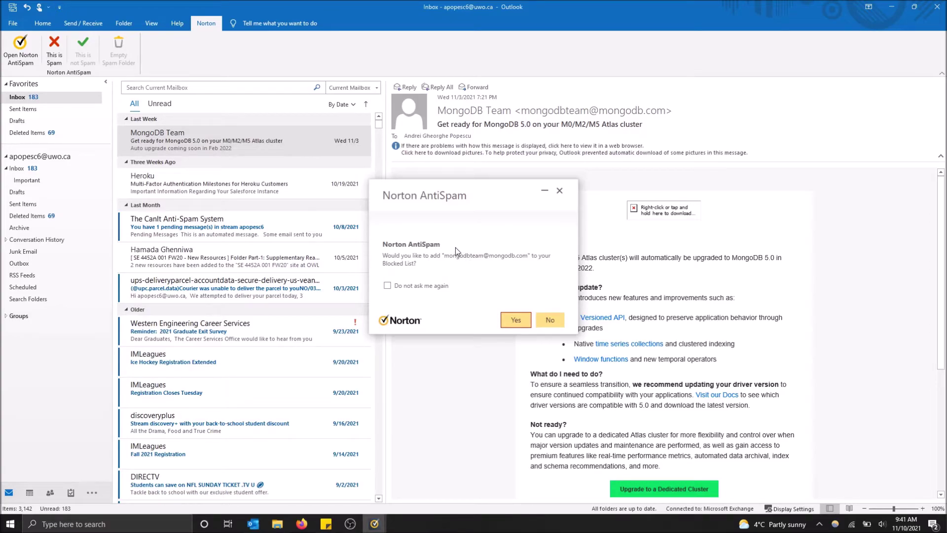
click(552, 321)
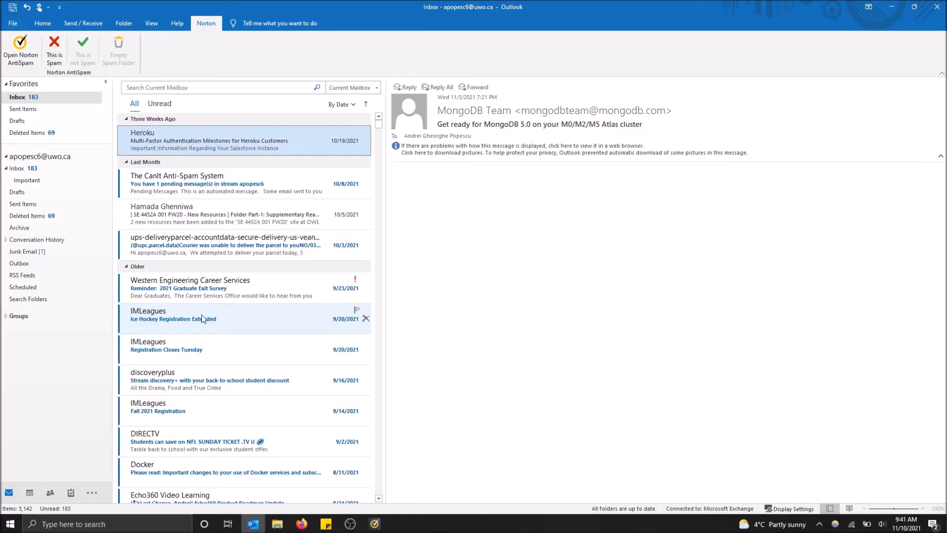
- Report the IMLeagues 'Ice Hockey Registration Extended' email as spam, not sent to Norton, and block its sender
click(202, 318)
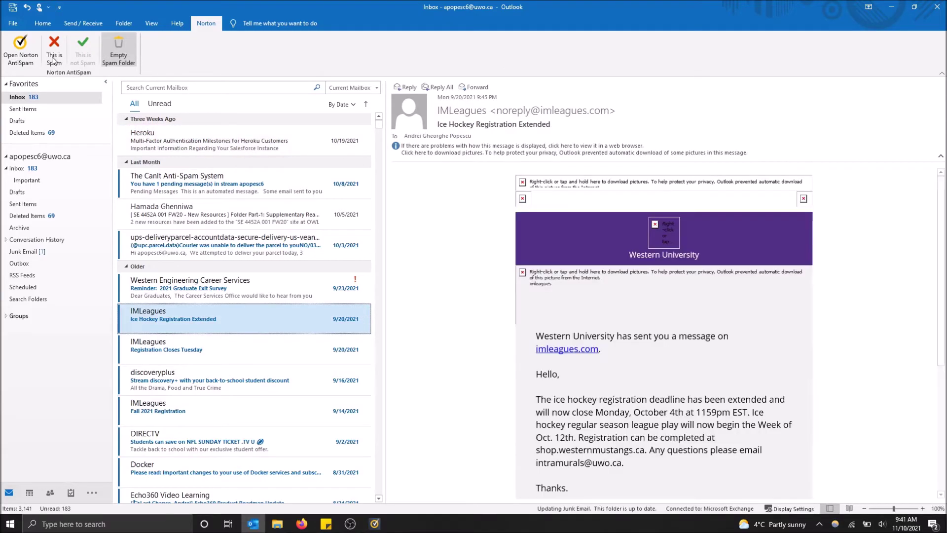
click(54, 60)
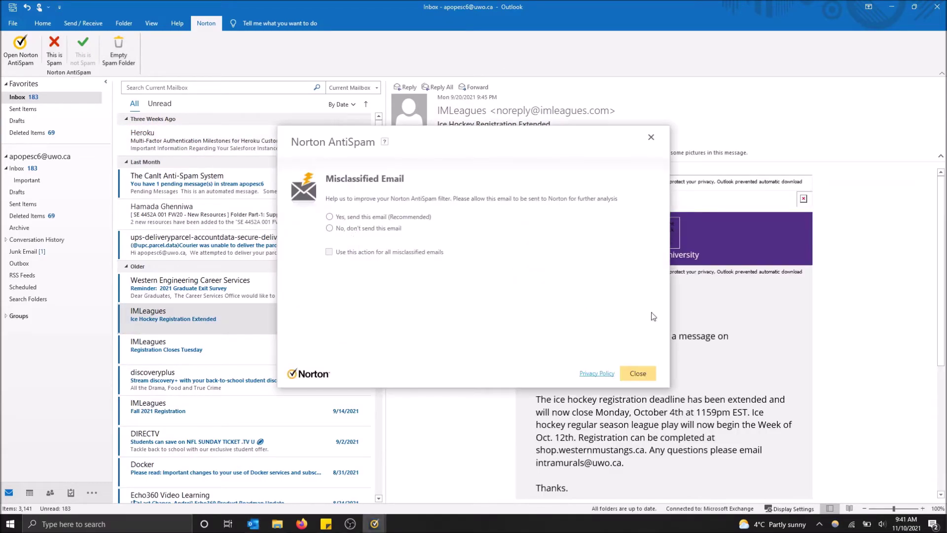
click(369, 229)
click(646, 379)
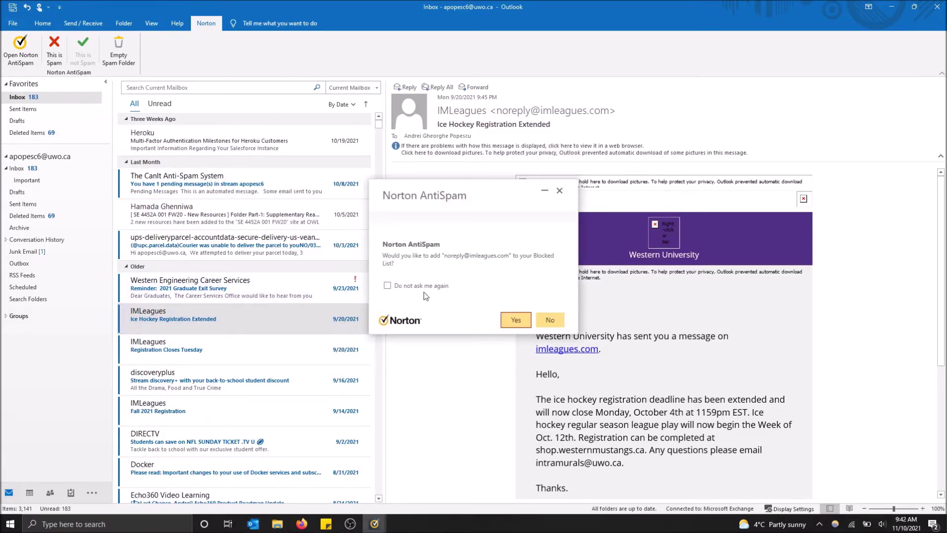
click(515, 320)
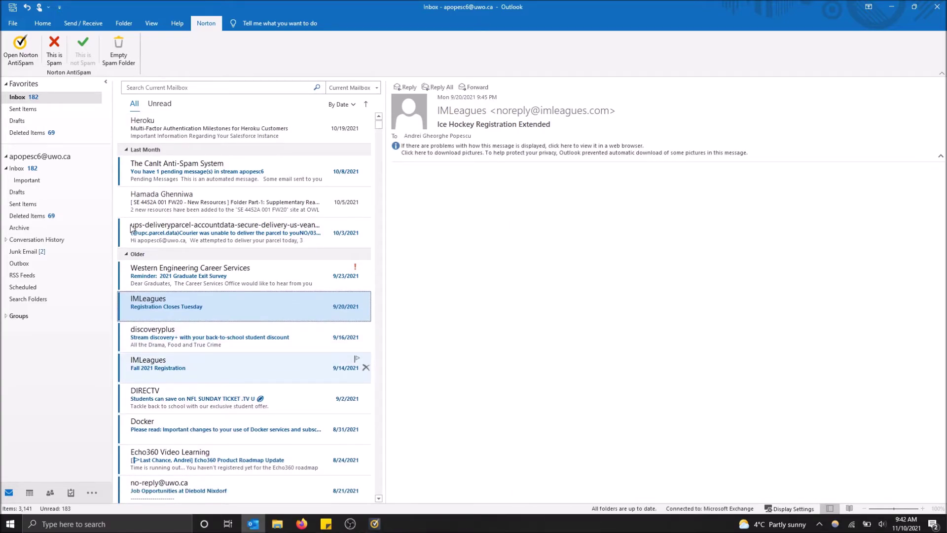
- In Junk Email, mark the IMLeagues hockey email as not spam and allow its sender
click(12, 241)
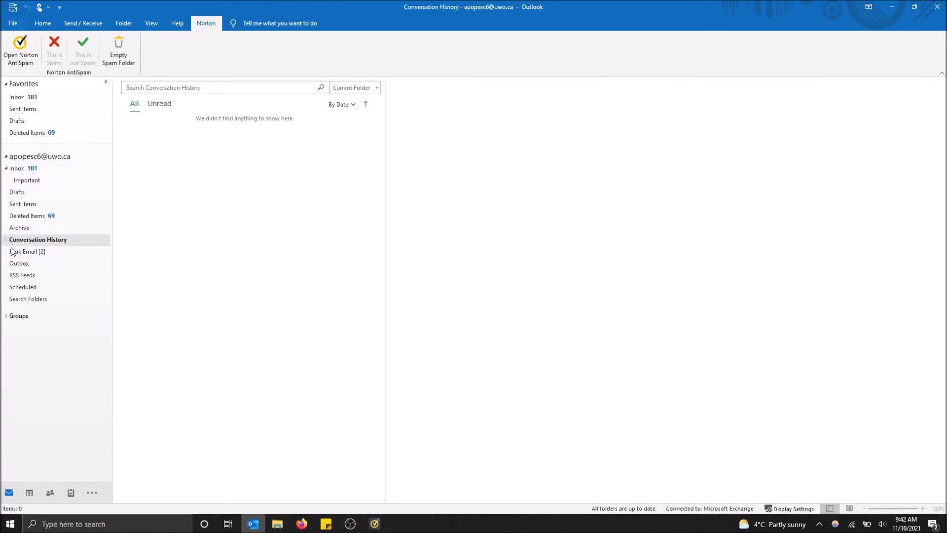
click(22, 252)
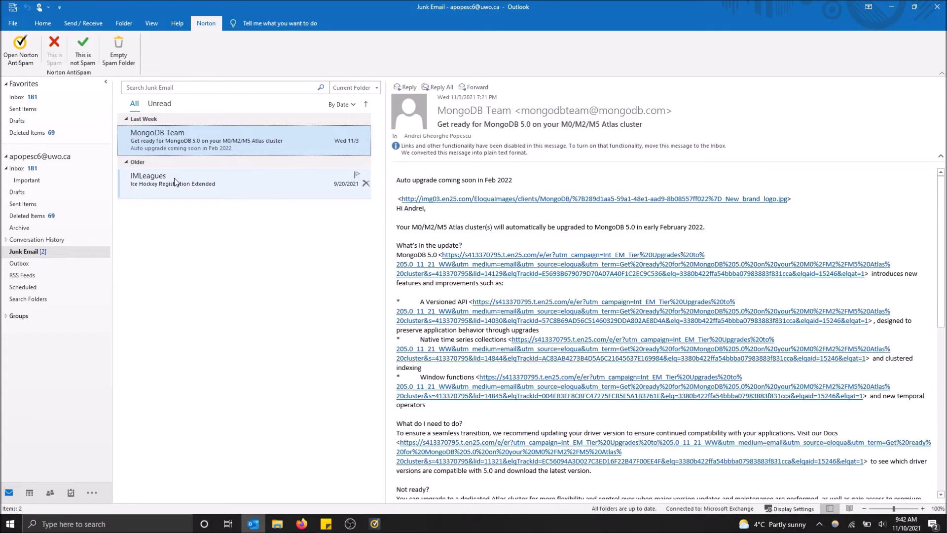
click(174, 181)
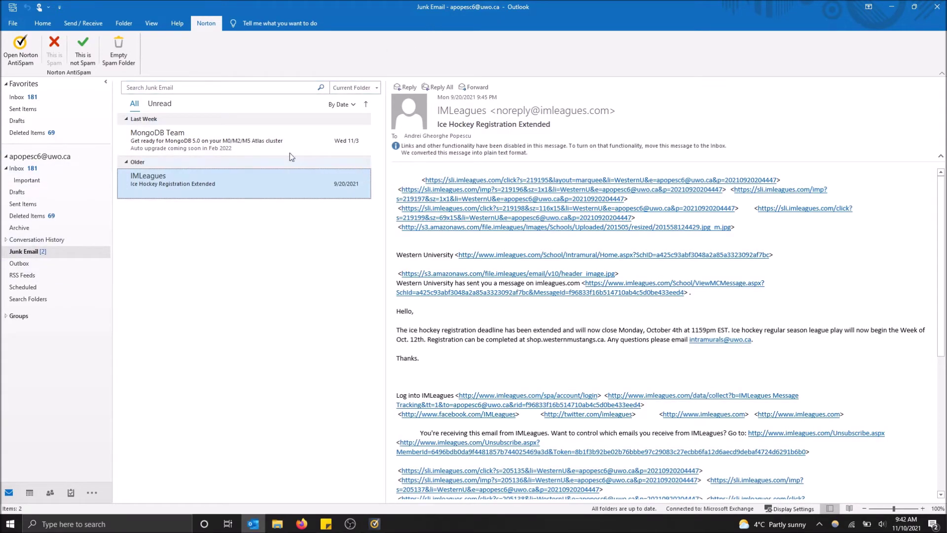
click(85, 54)
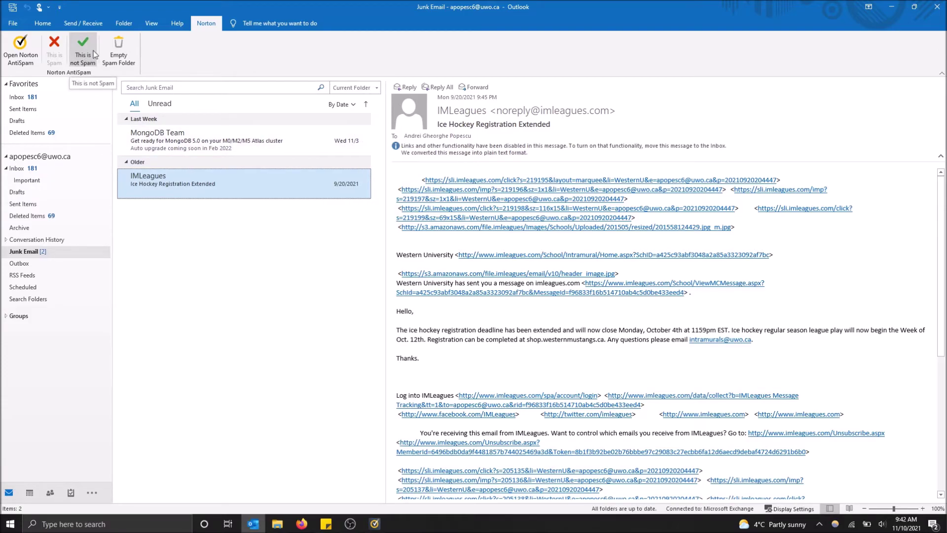
click(249, 148)
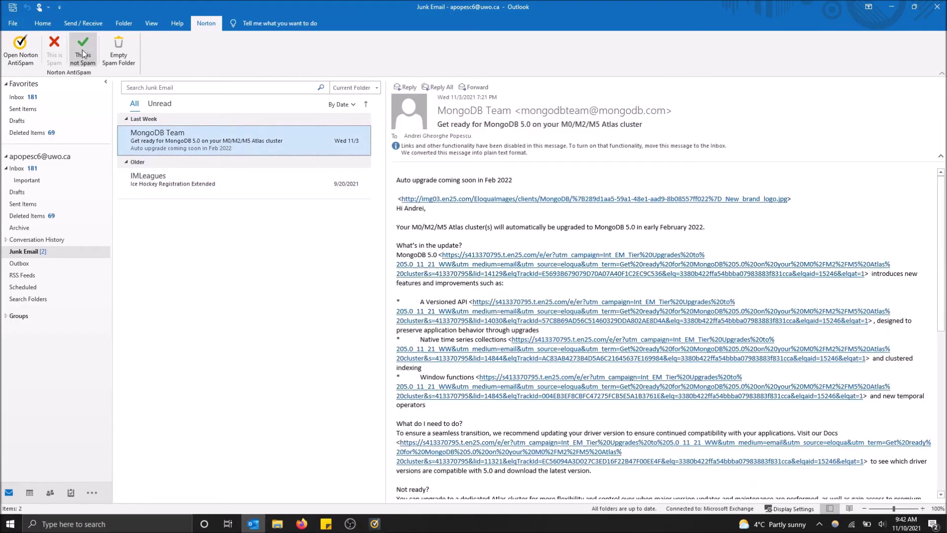
click(87, 44)
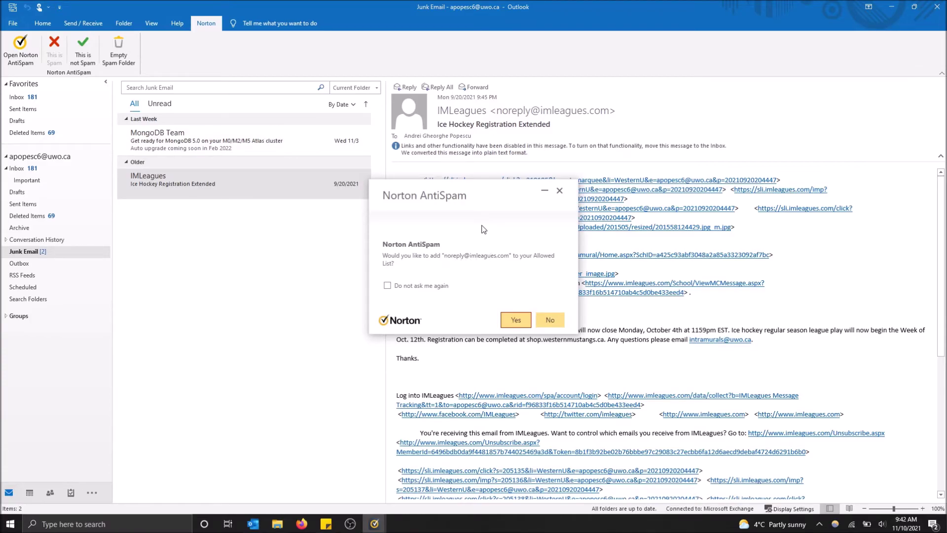
click(515, 319)
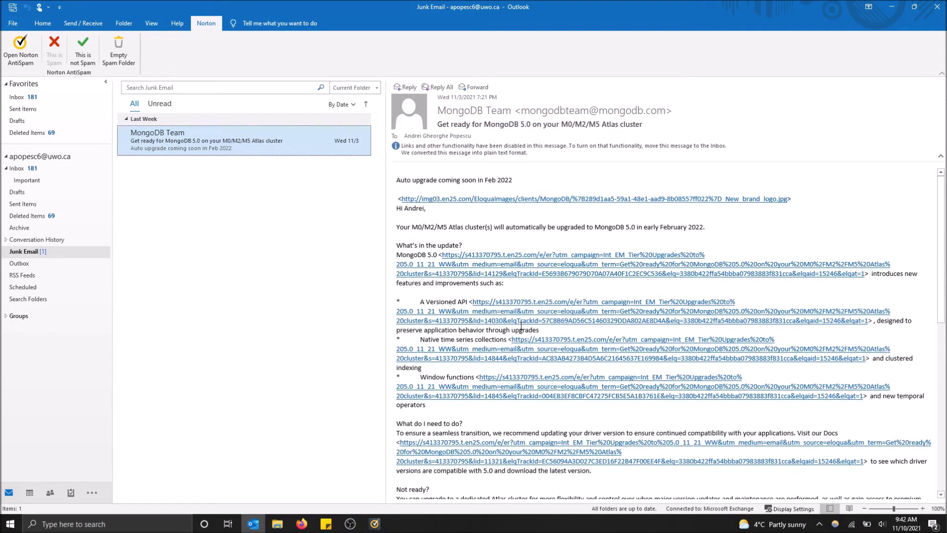
- Switch to the Favorites Inbox, where the IMLeagues hockey email now appears again
click(44, 97)
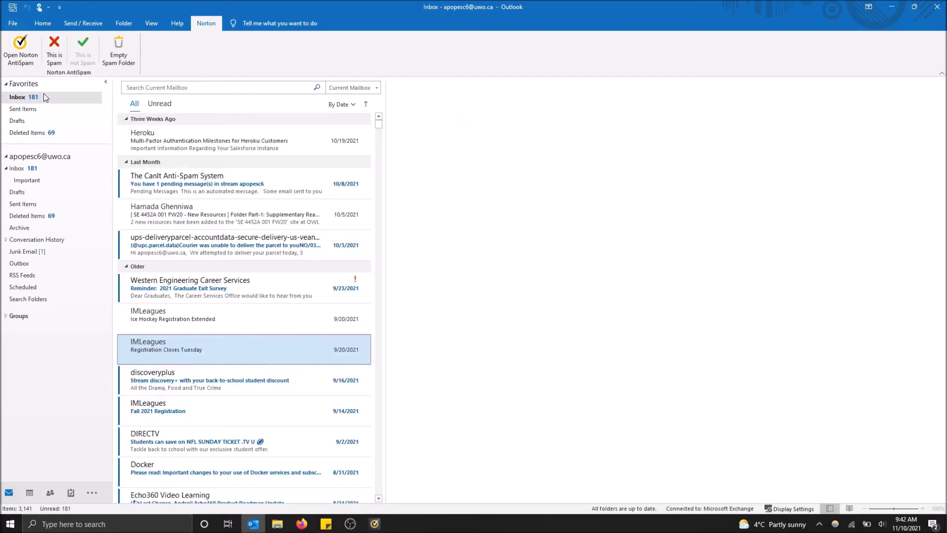